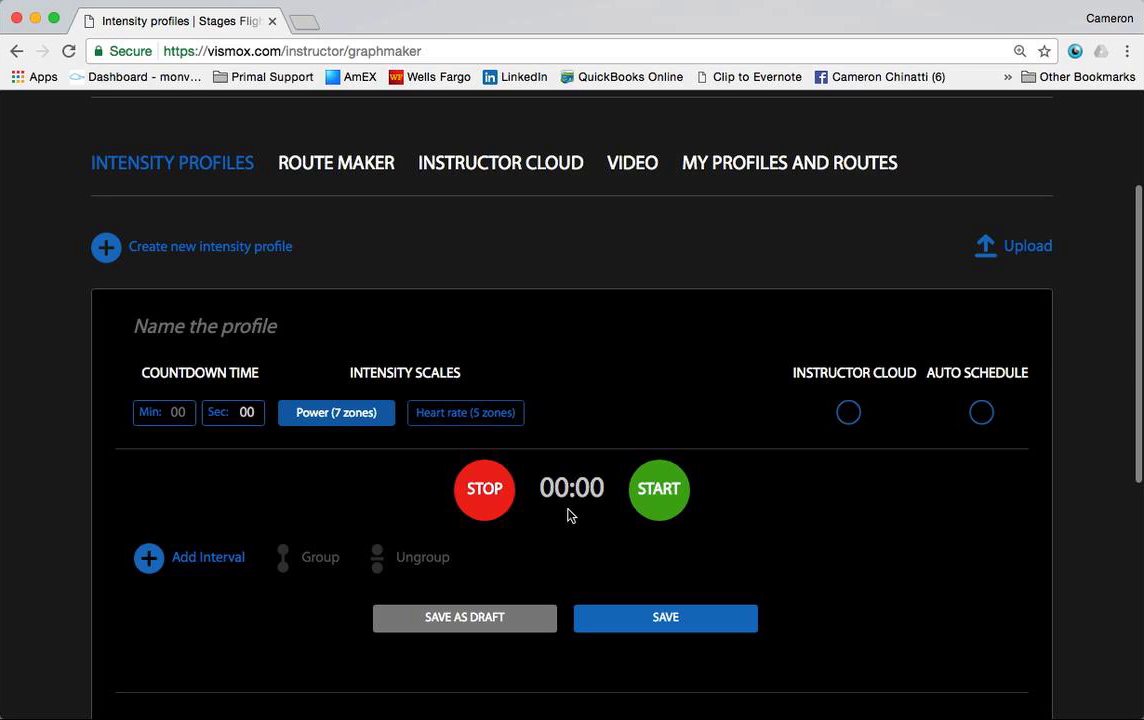
- Name the intensity profile "Come On - Test Ride" and set its countdown time to 10 seconds
left_click(170, 326)
type("Com")
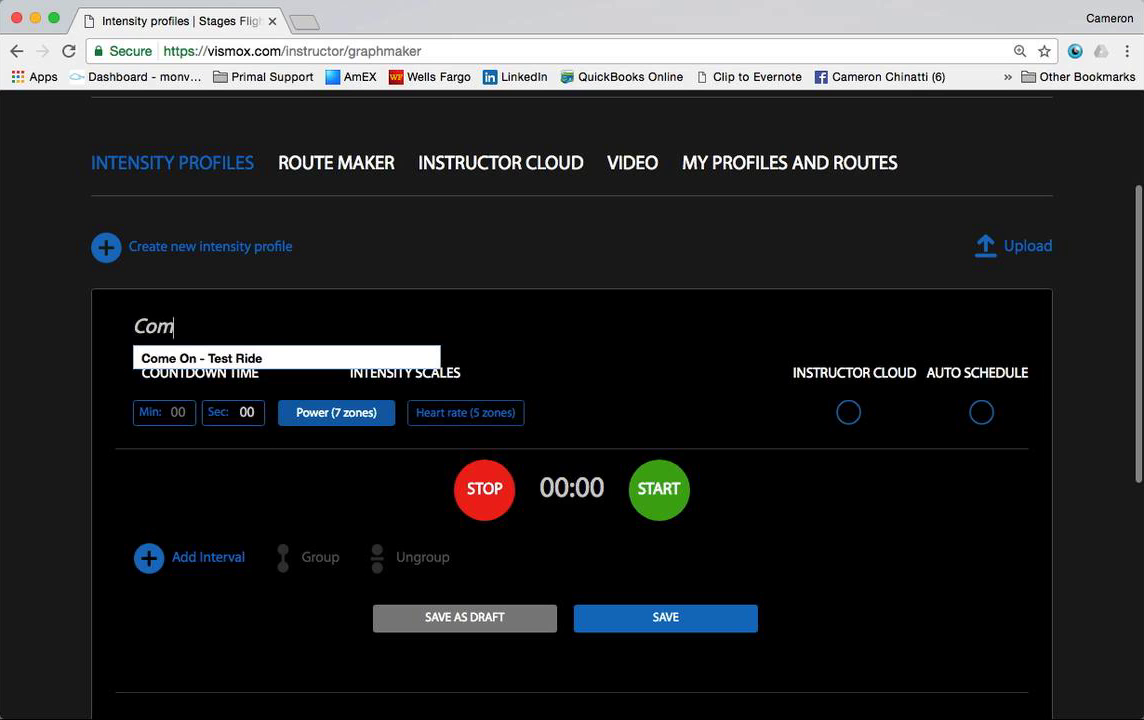
left_click(170, 357)
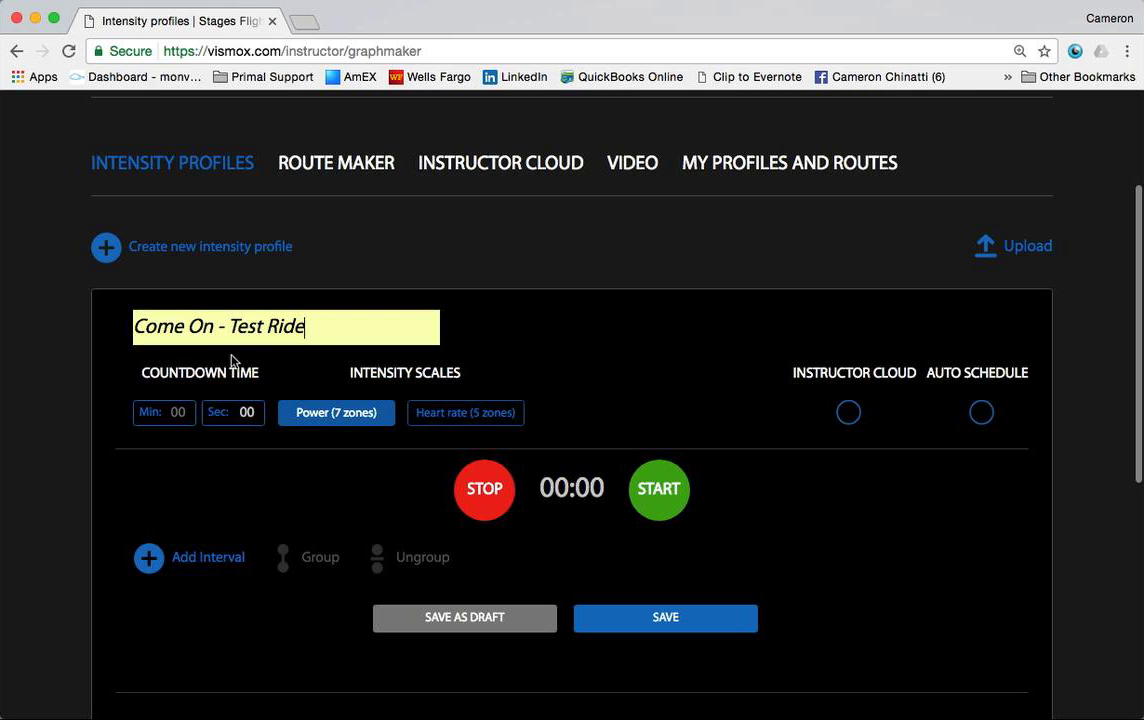
left_click(250, 412)
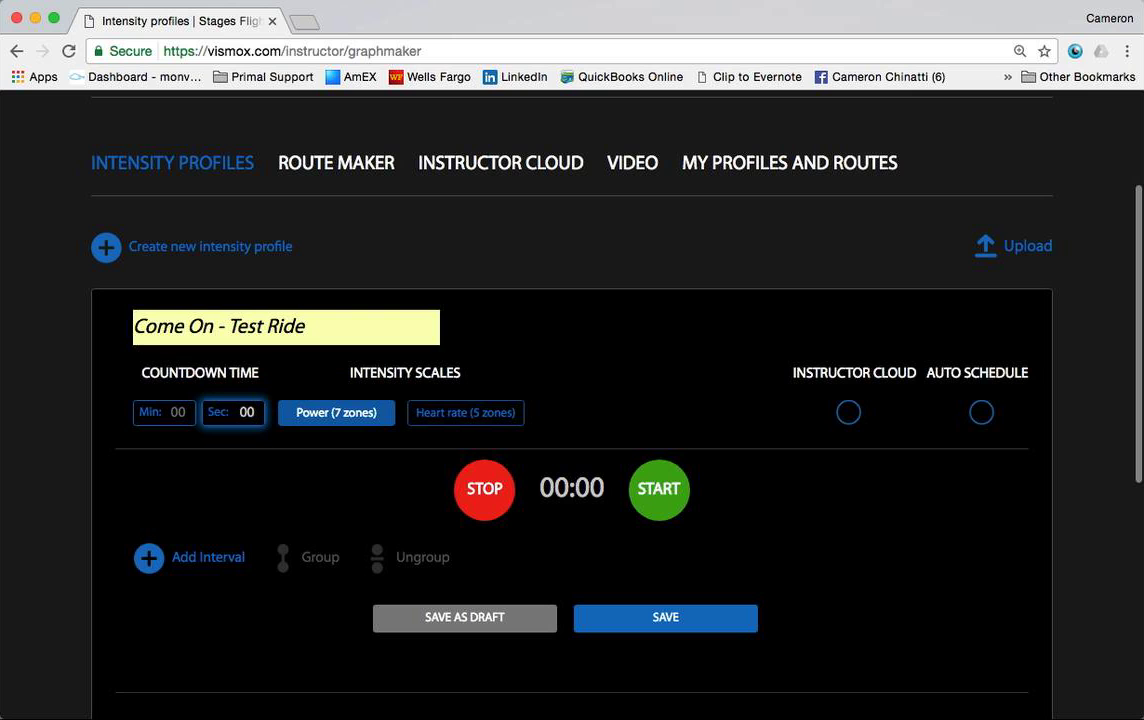
type("10")
- Run the live timer to stage three intervals of 25, 30 and 6 seconds, and pause it after the third
left_click(659, 489)
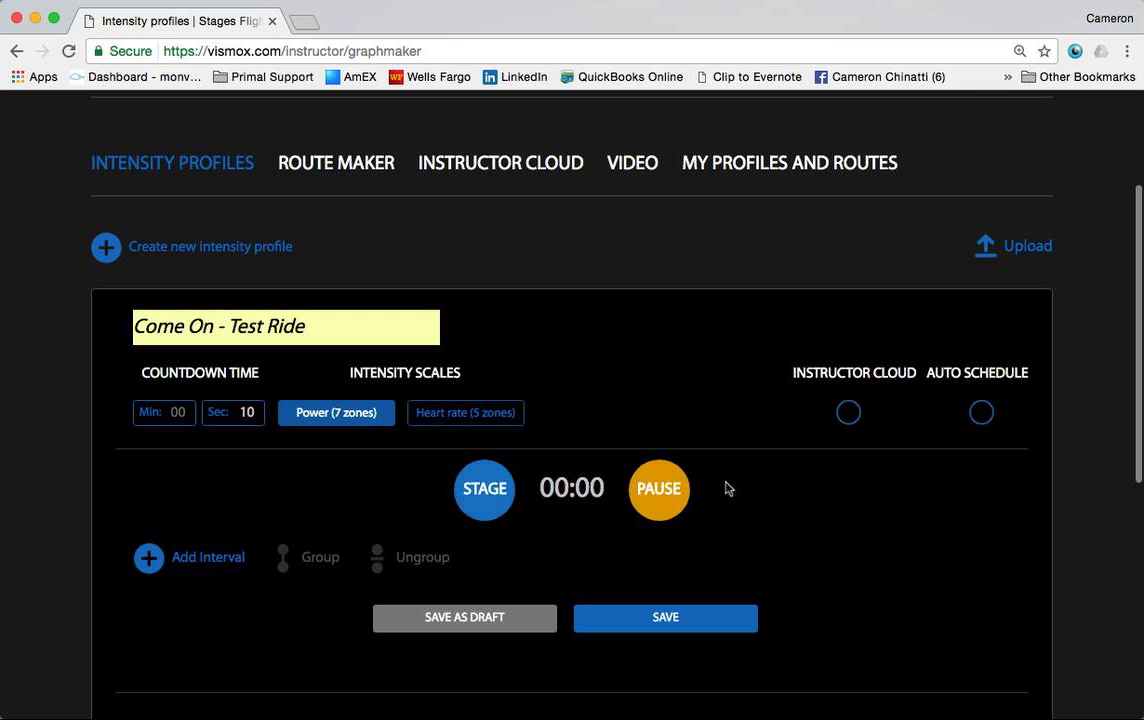
left_click(488, 494)
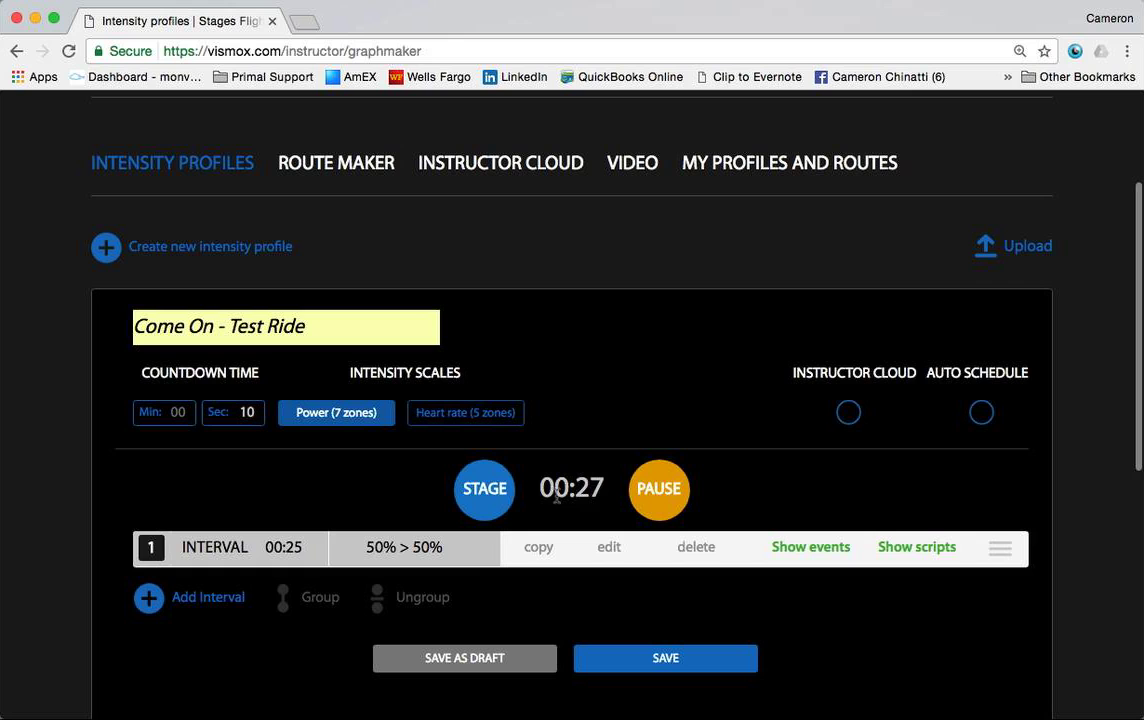
left_click(481, 494)
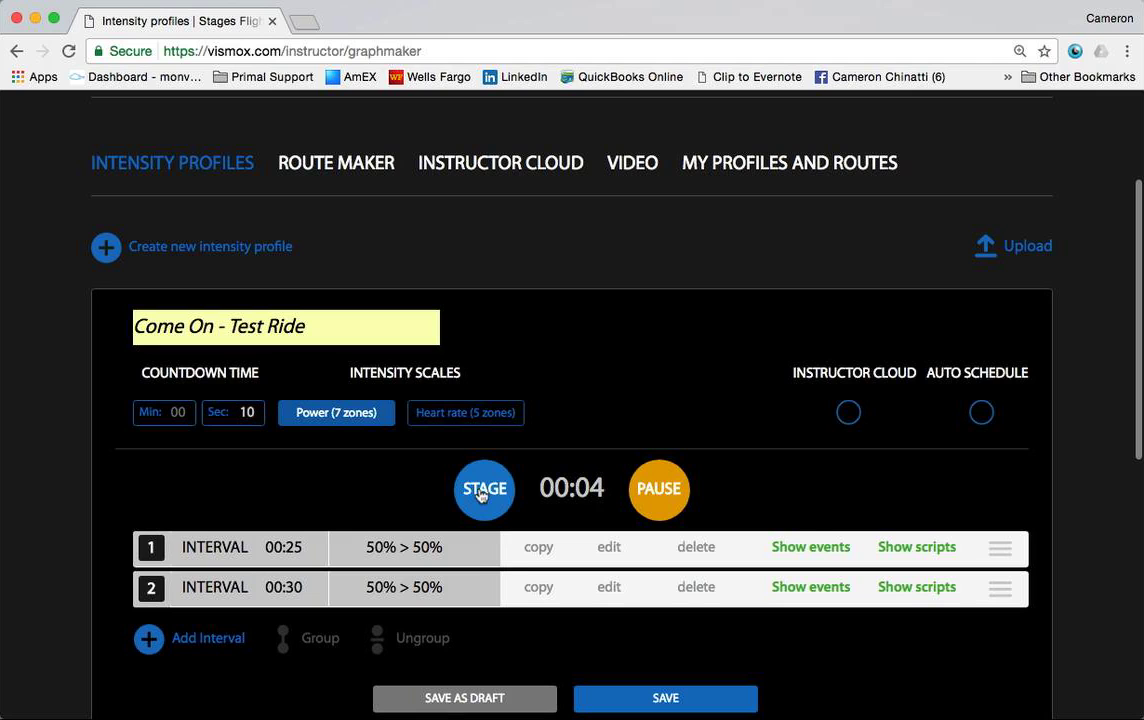
left_click(481, 495)
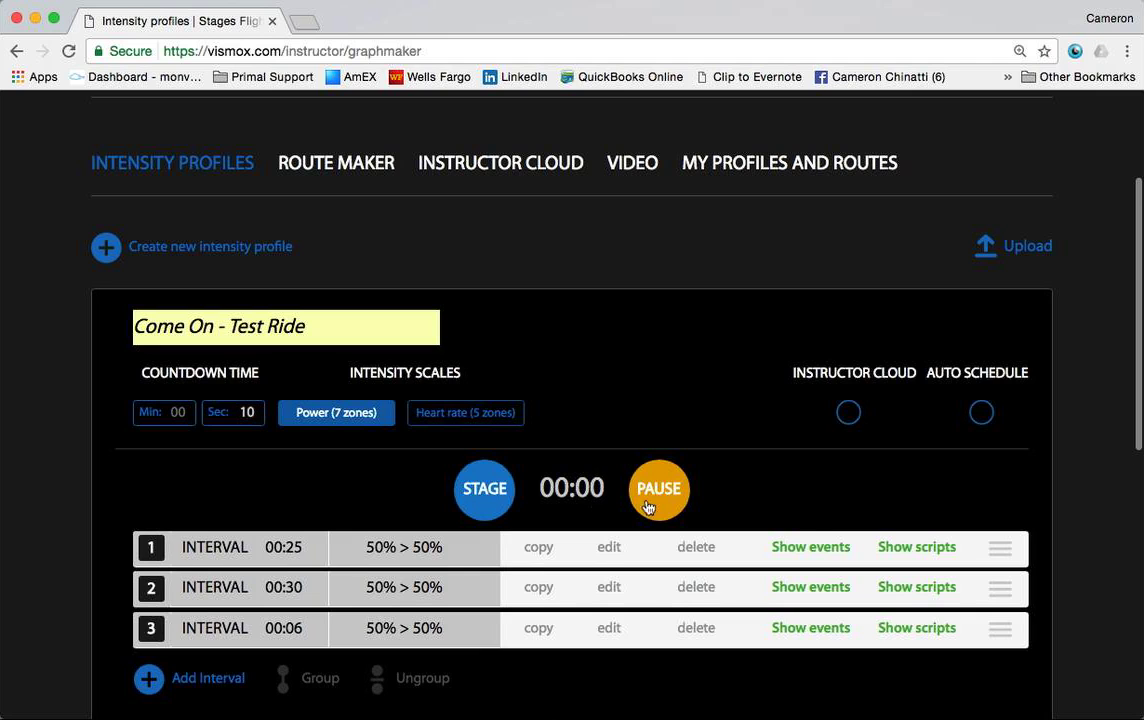
left_click(662, 496)
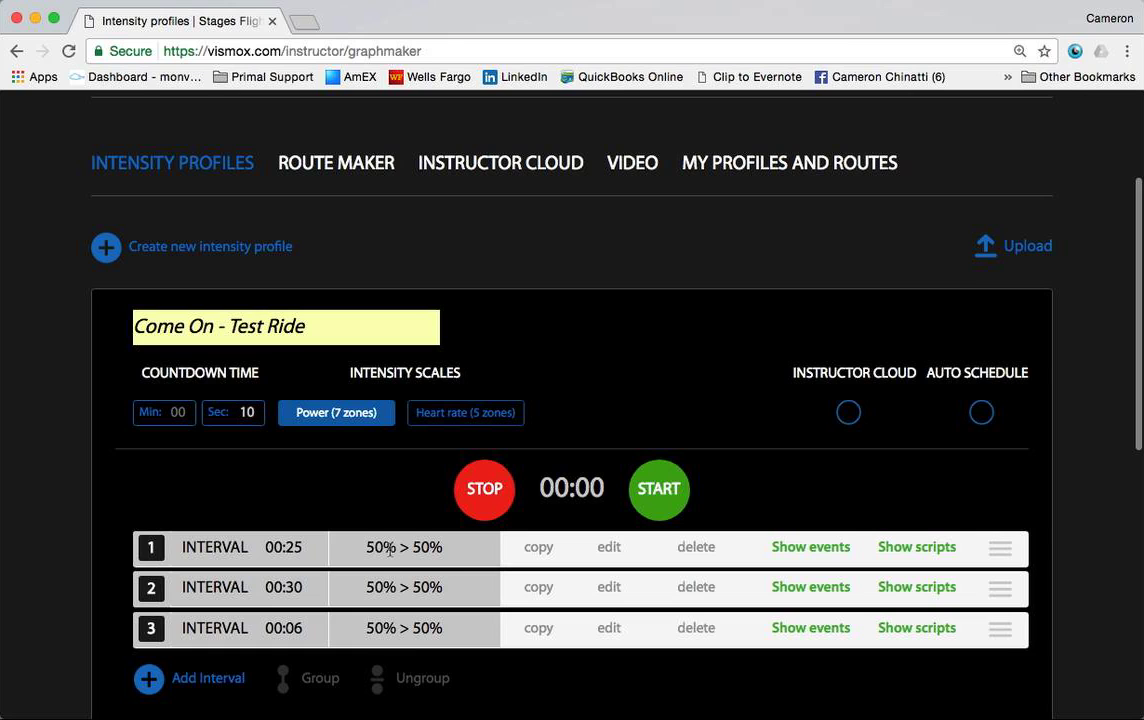
- Set the end of interval 1's intensity range to 100% and save the interval
left_click(610, 548)
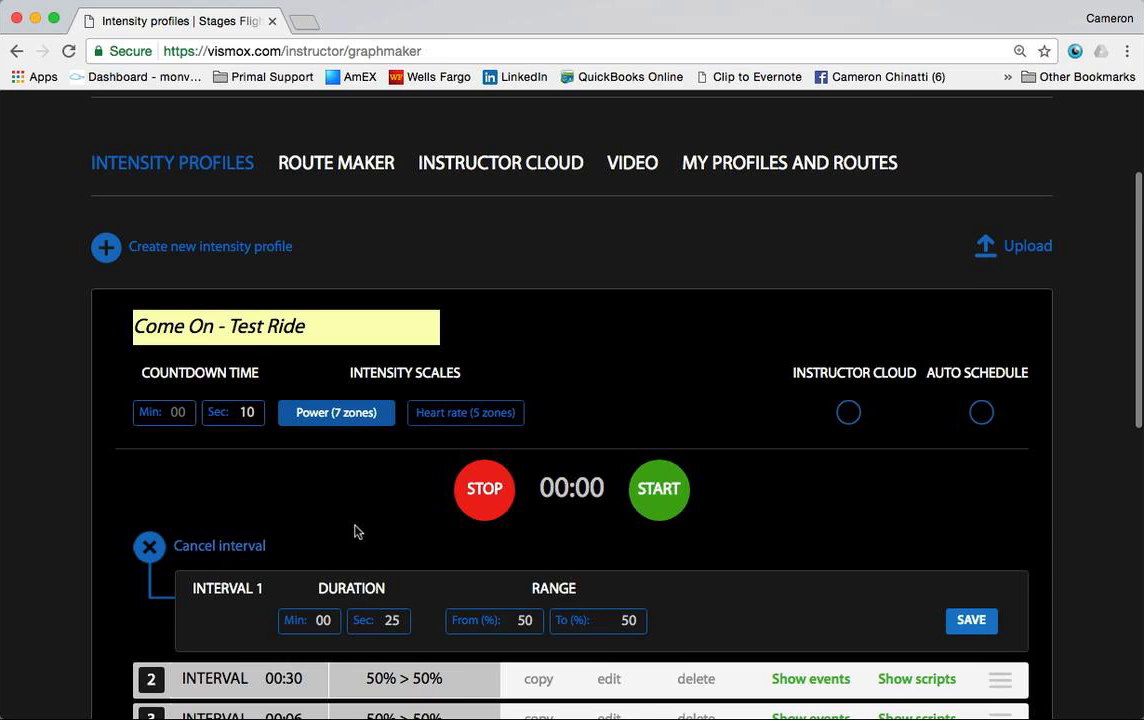
scroll(178, 532, "down", 2)
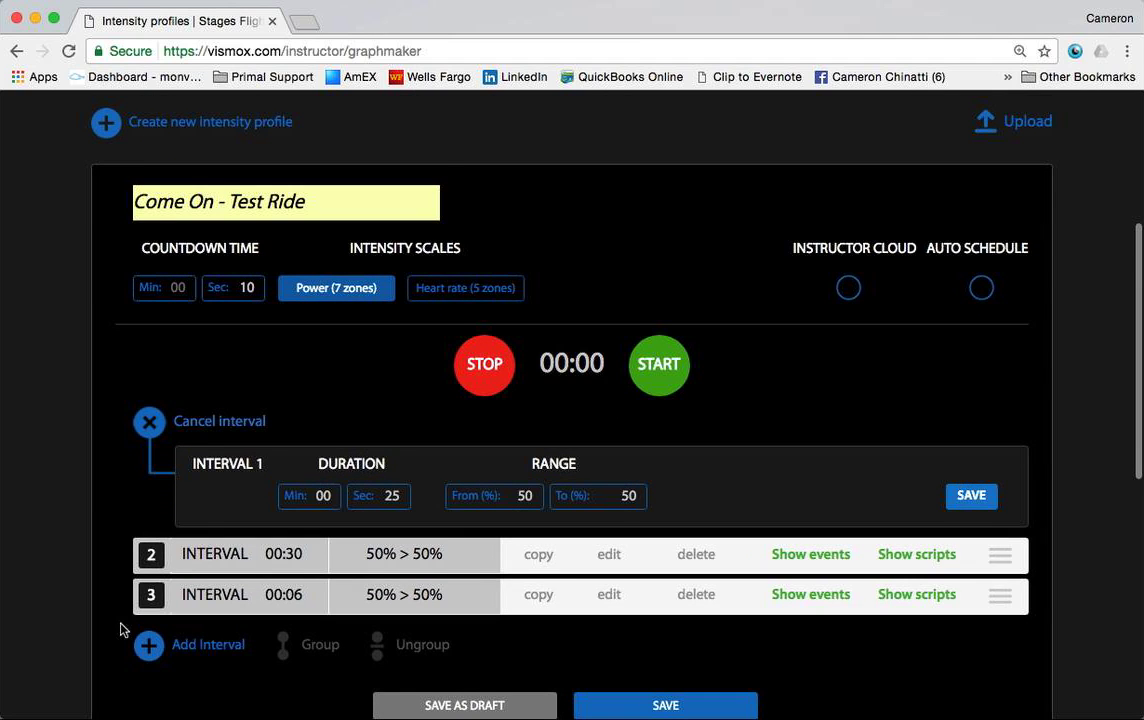
scroll(113, 617, "down", 1)
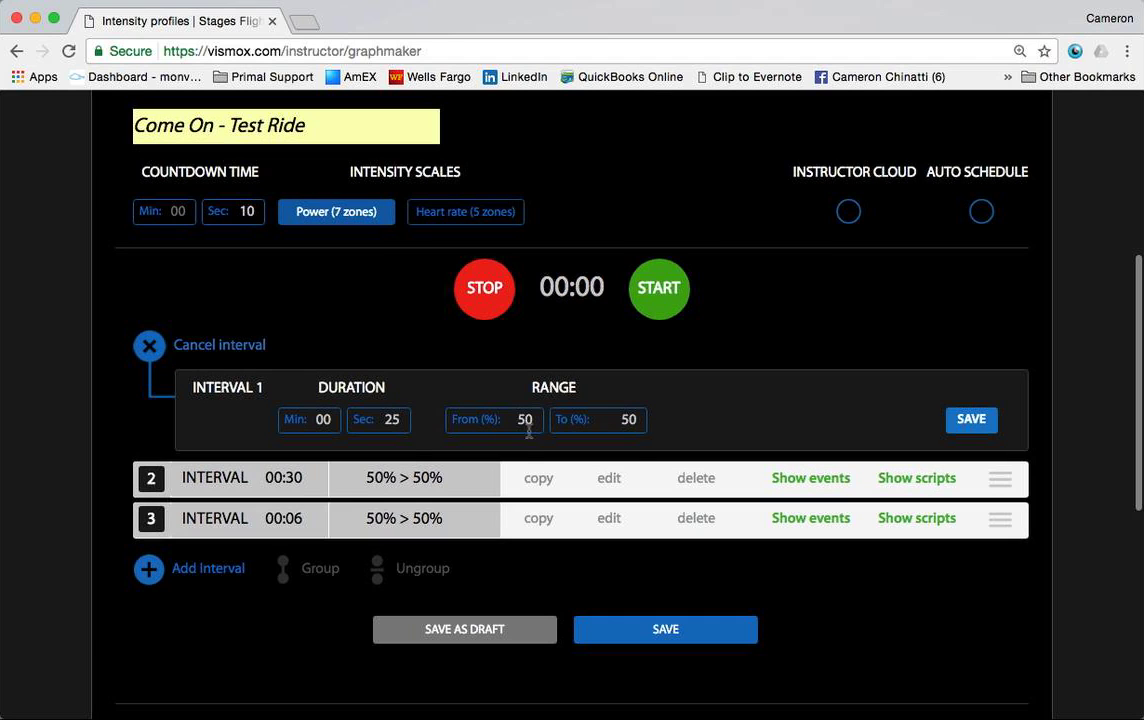
left_click(639, 419)
key("BackSpace")
type("0")
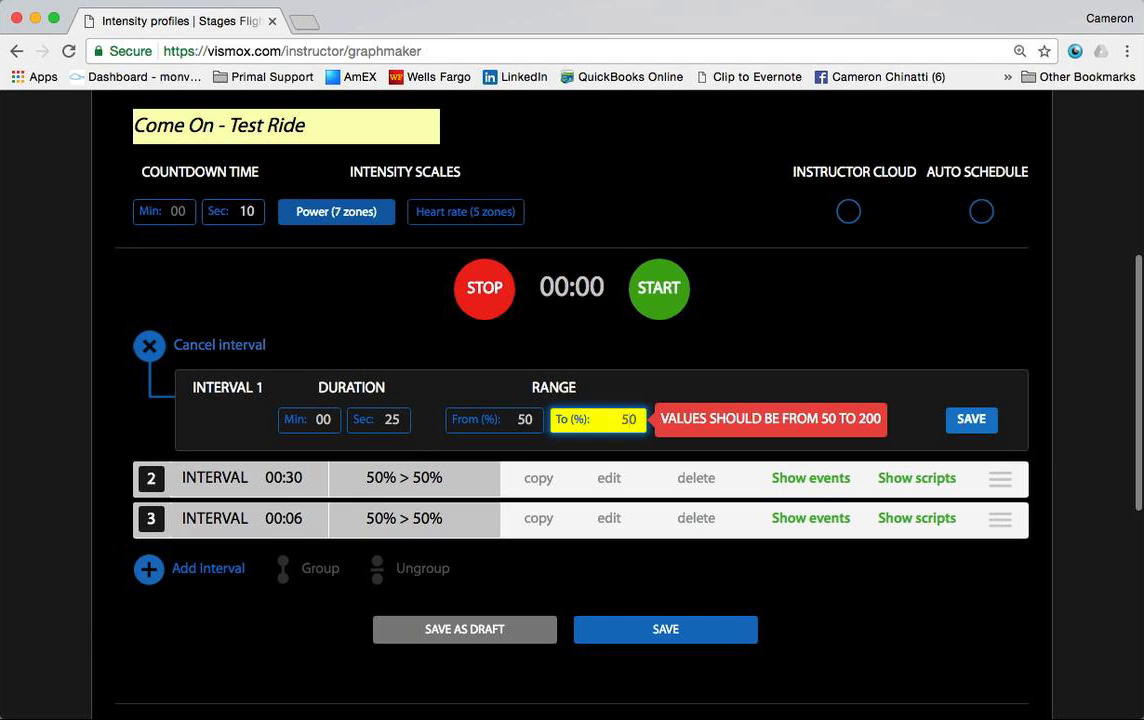
key("BackSpace")
key("BackSpace")
type("100")
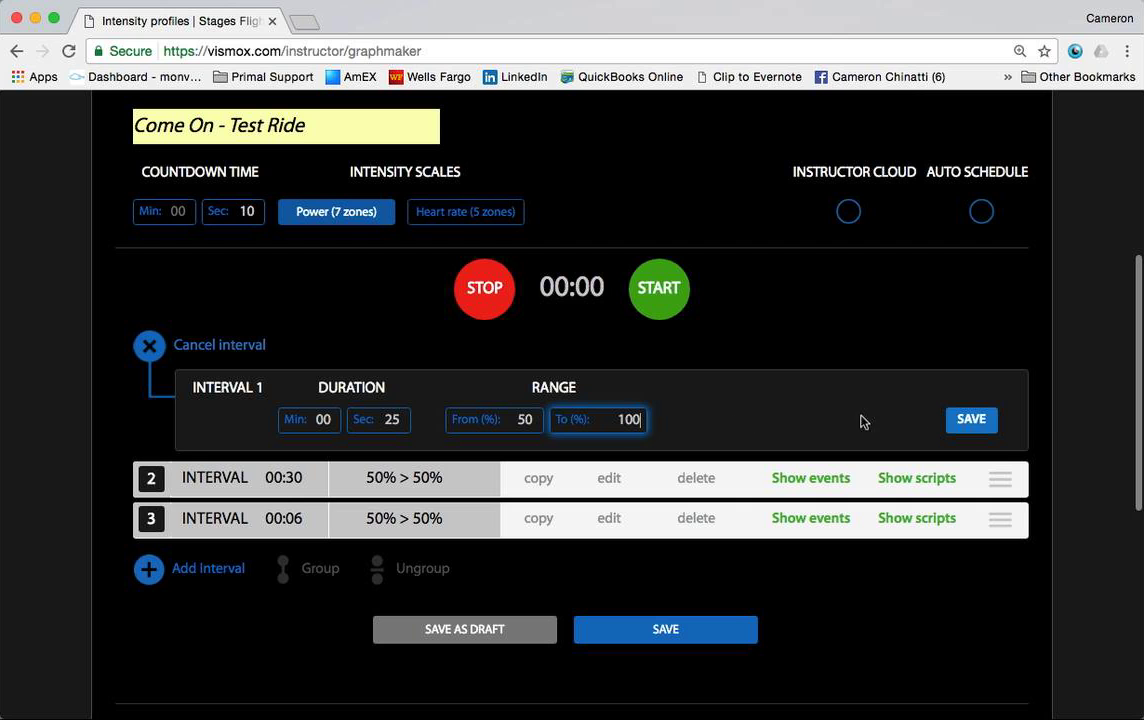
left_click(952, 421)
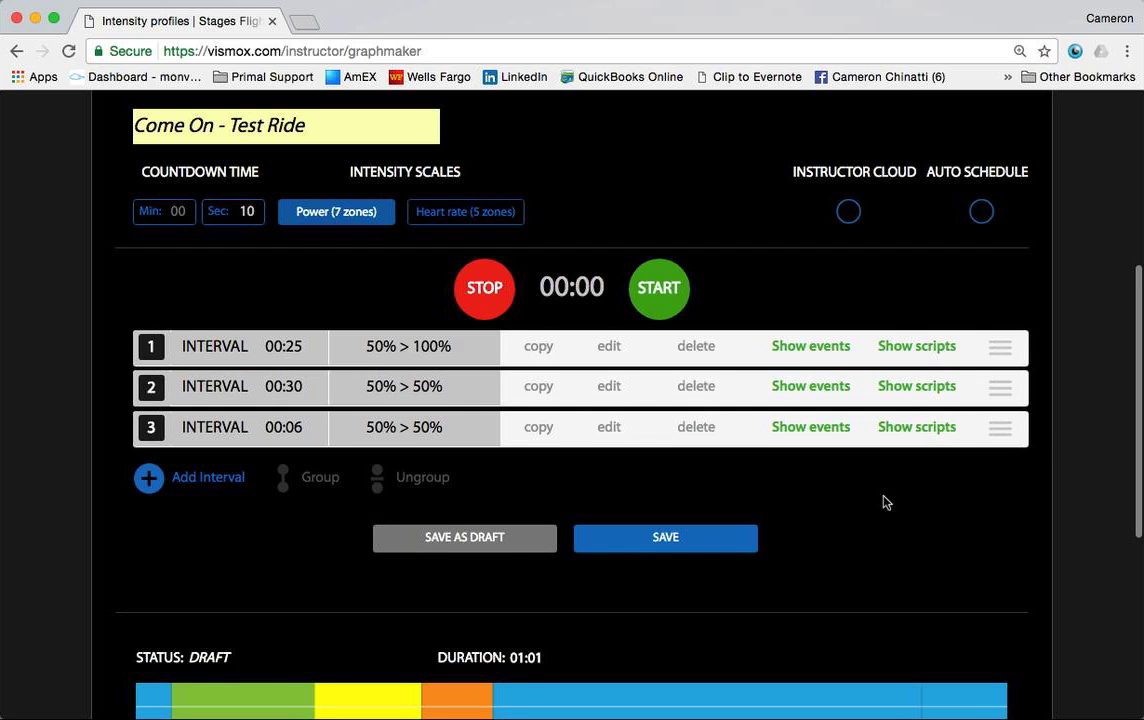
- Set interval 2's intensity range from 125% to 125% and save the interval
scroll(876, 518, "down", 5)
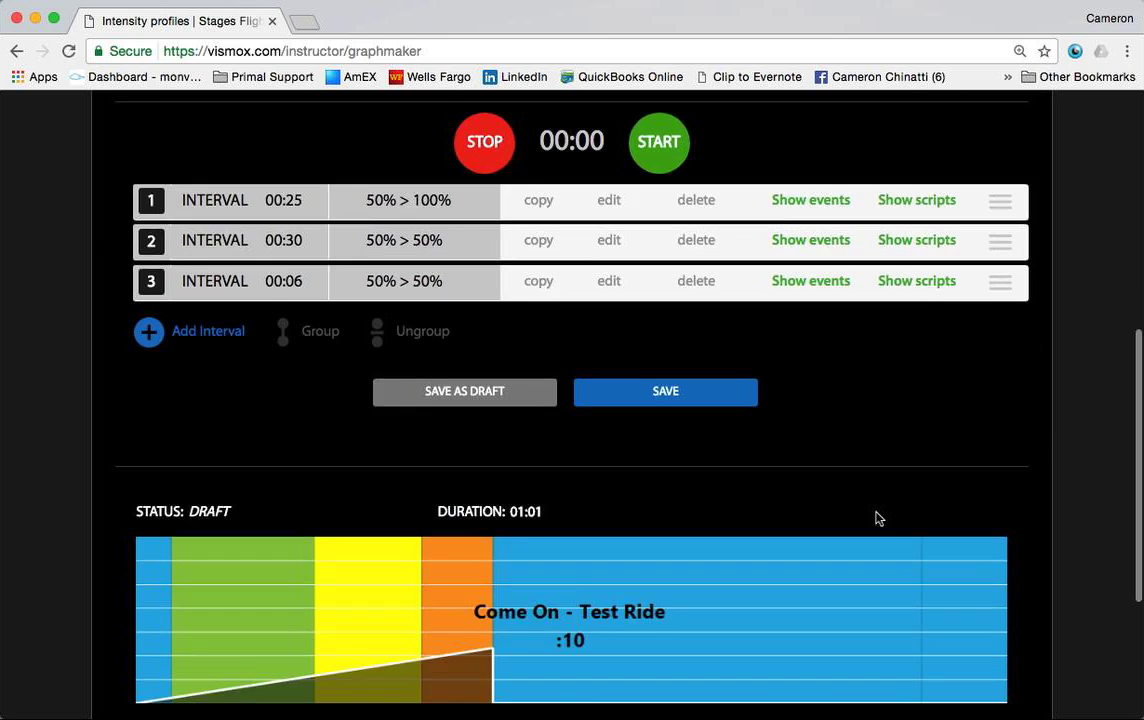
scroll(876, 518, "up", 5)
scroll(876, 518, "up", 2)
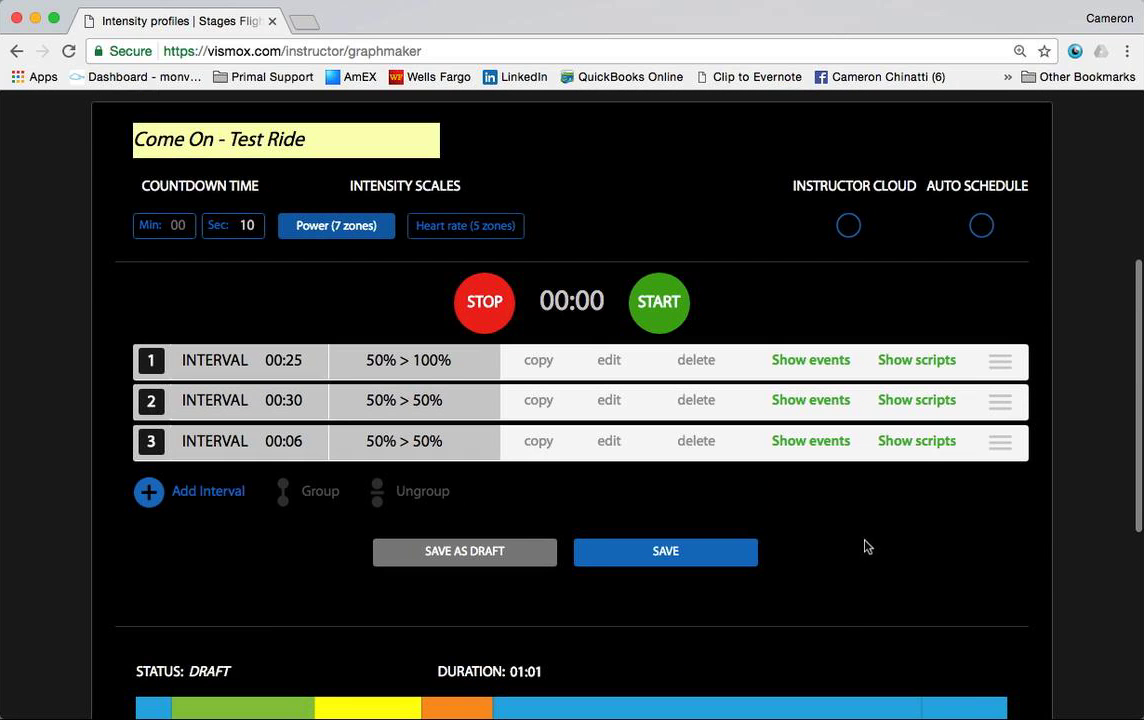
left_click(609, 401)
left_click(529, 477)
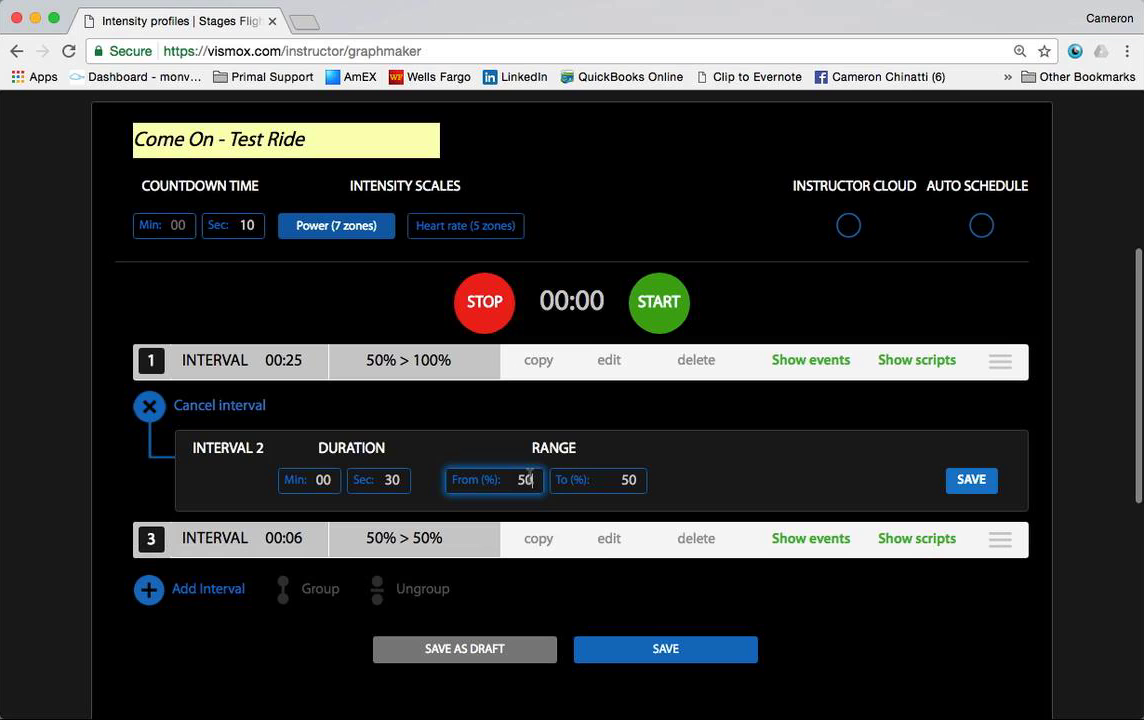
type("50")
key("BackSpace")
key("BackSpace")
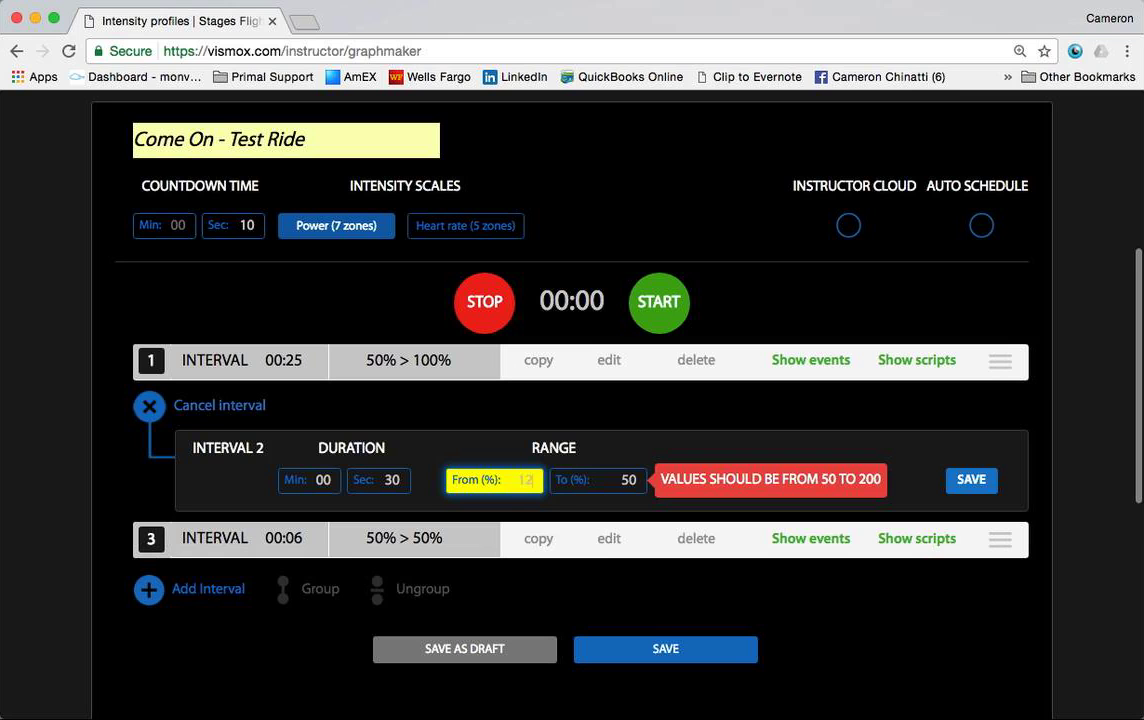
type("125")
left_click(628, 481)
key("BackSpace")
key("BackSpace")
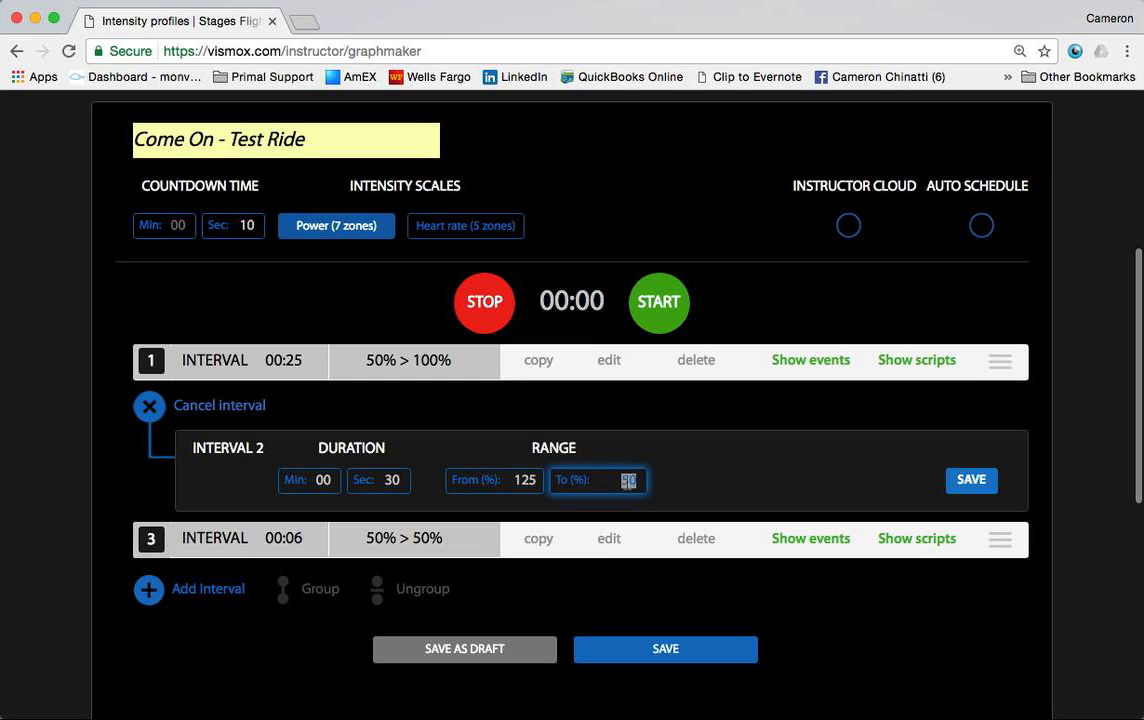
type("125")
left_click(971, 482)
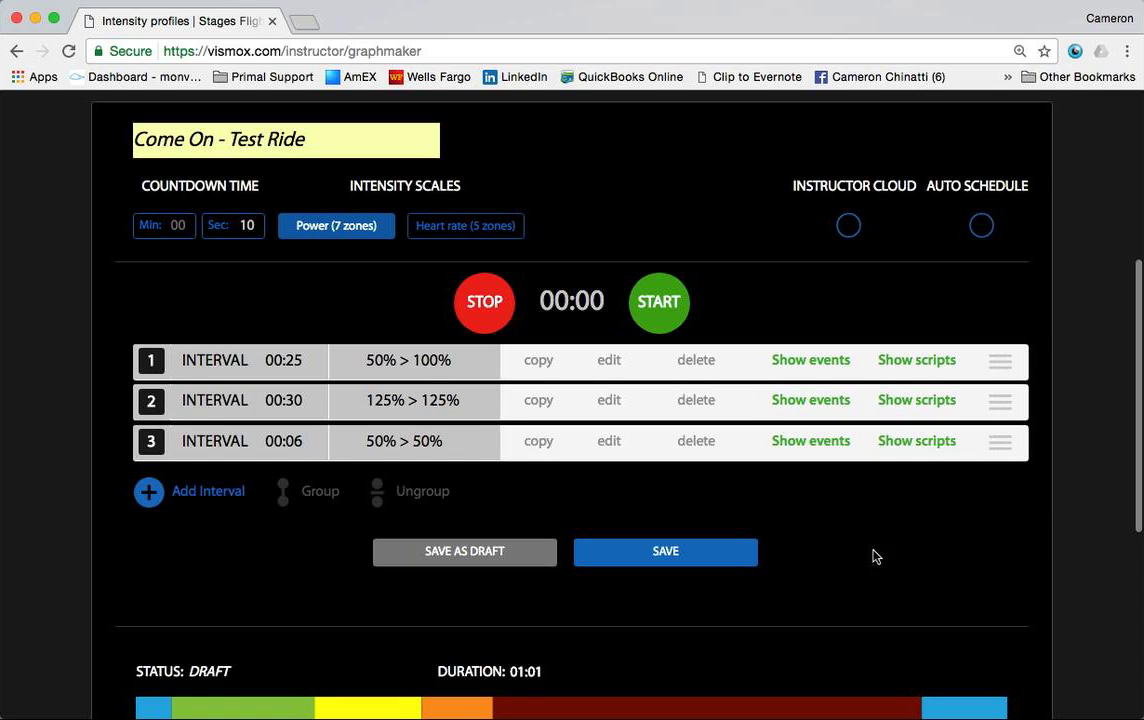
- Examine the profile's intensity graph and its power zone legend against the three intervals
scroll(873, 555, "down", 2)
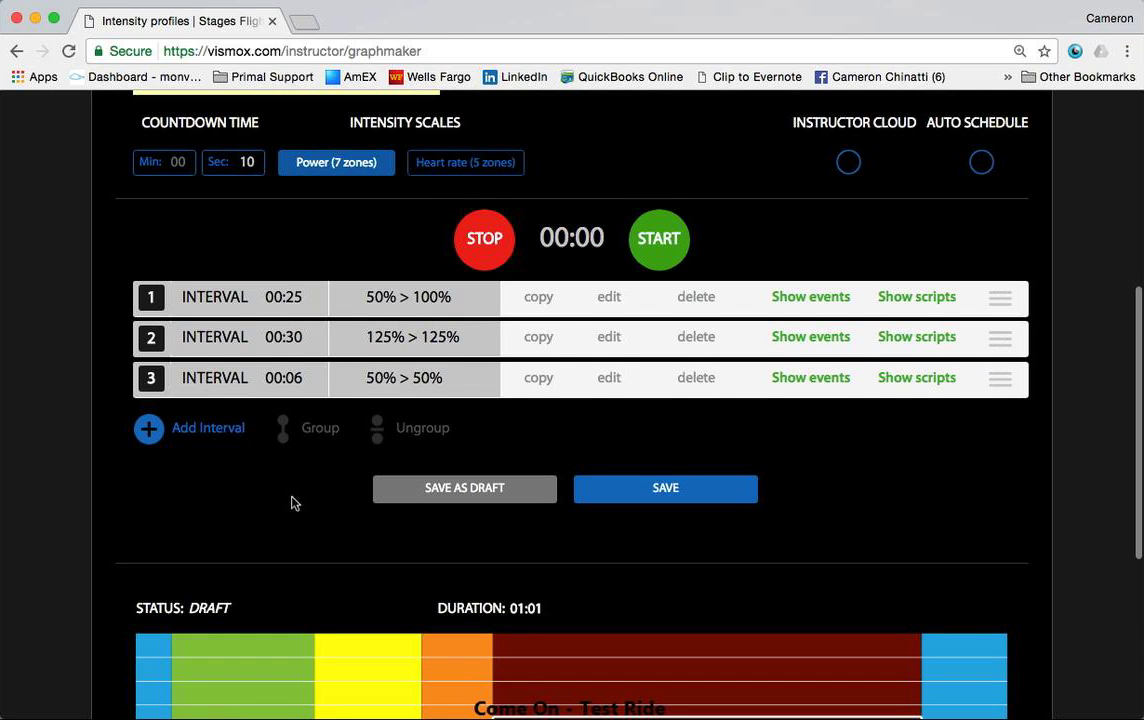
scroll(293, 502, "down", 3)
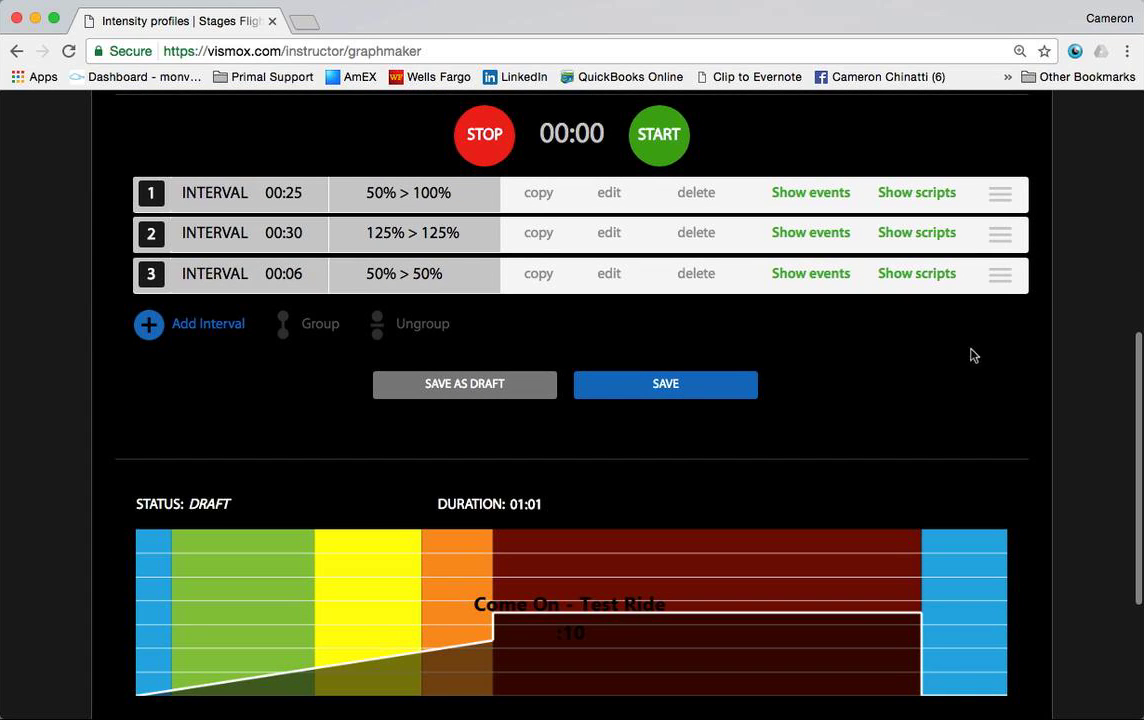
scroll(938, 406, "up", 5)
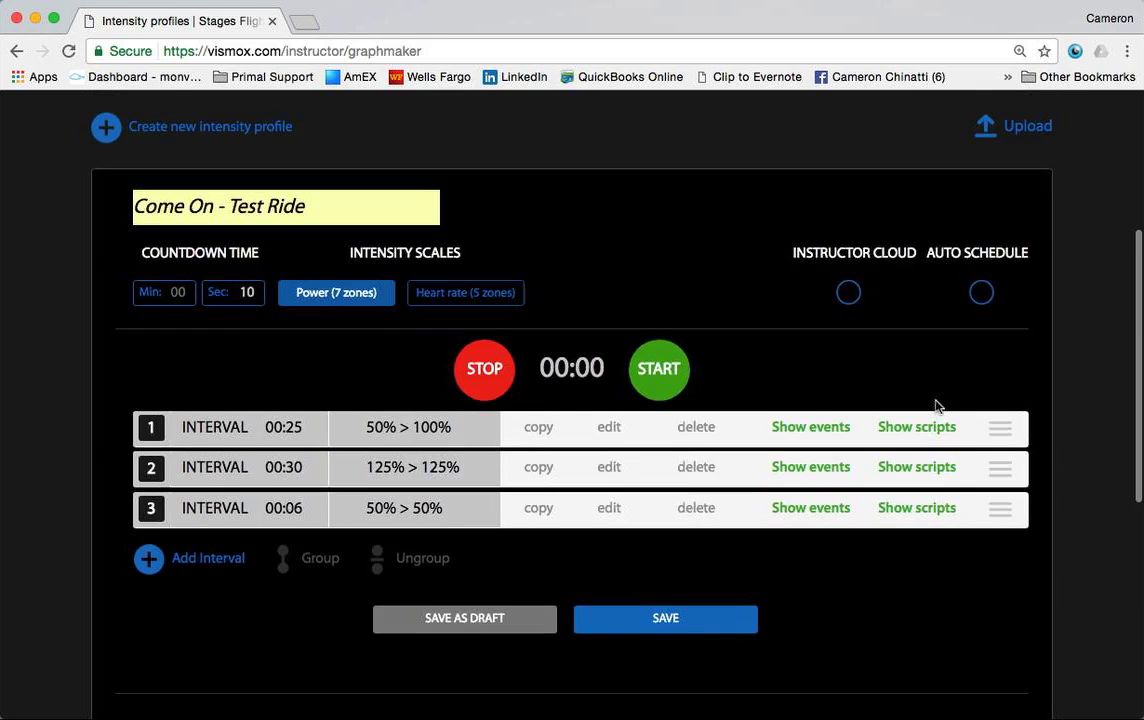
scroll(938, 406, "down", 5)
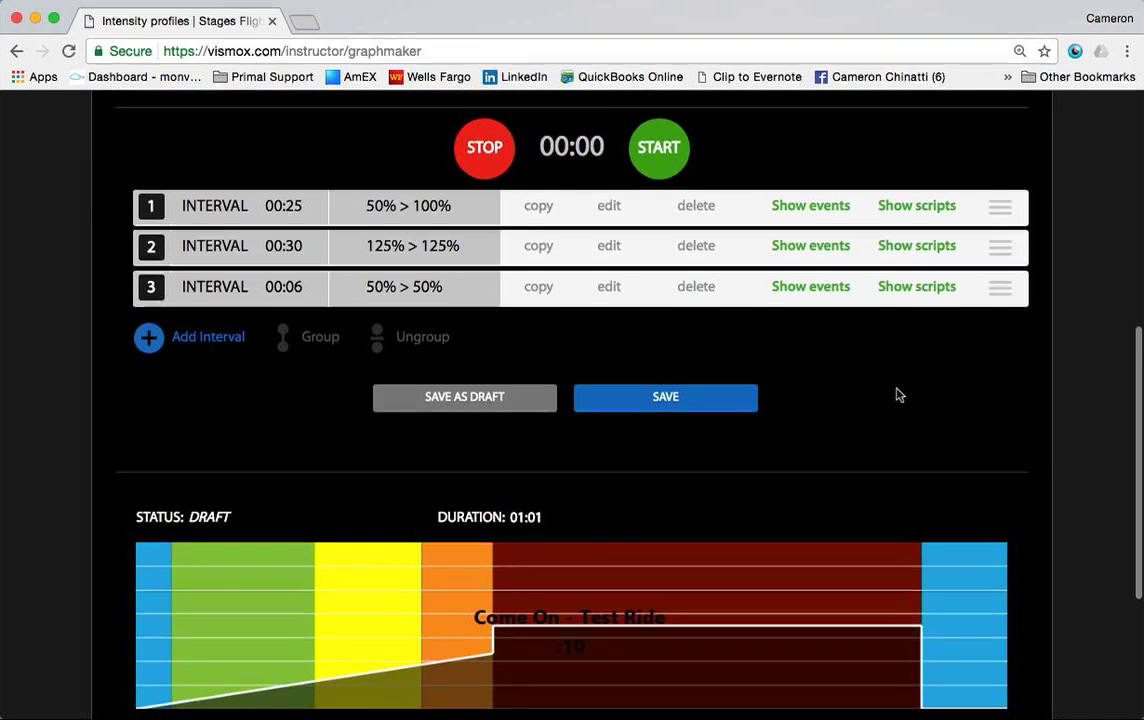
scroll(899, 396, "down", 2)
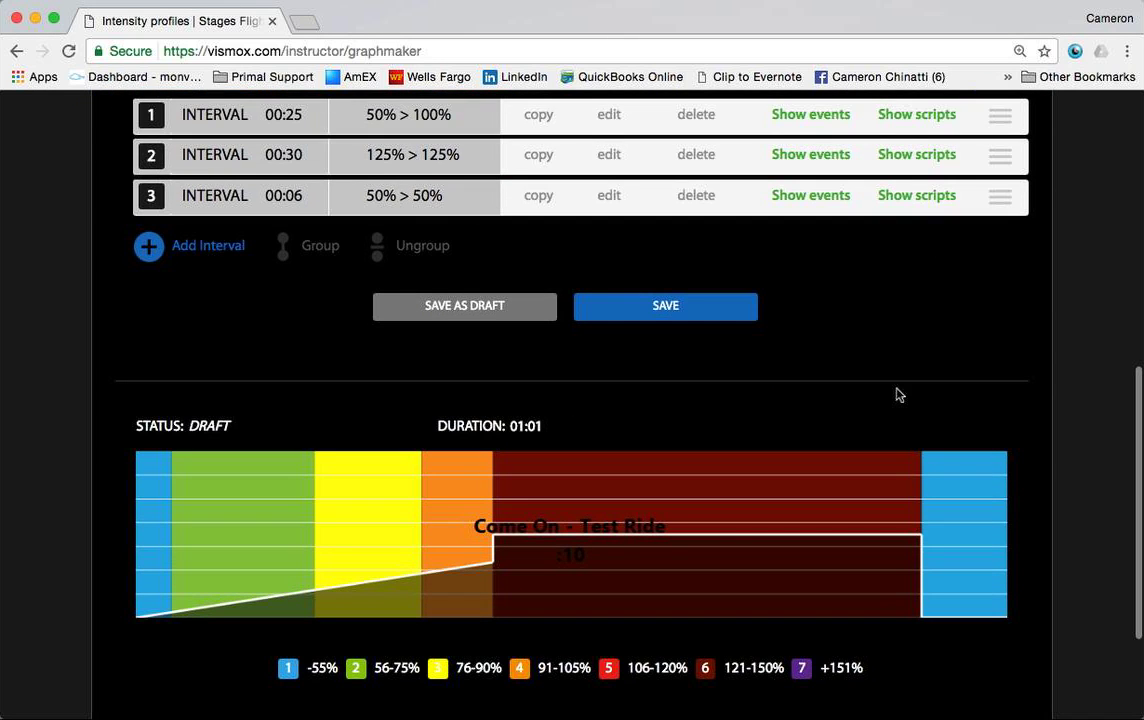
scroll(898, 394, "up", 2)
scroll(897, 394, "up", 6)
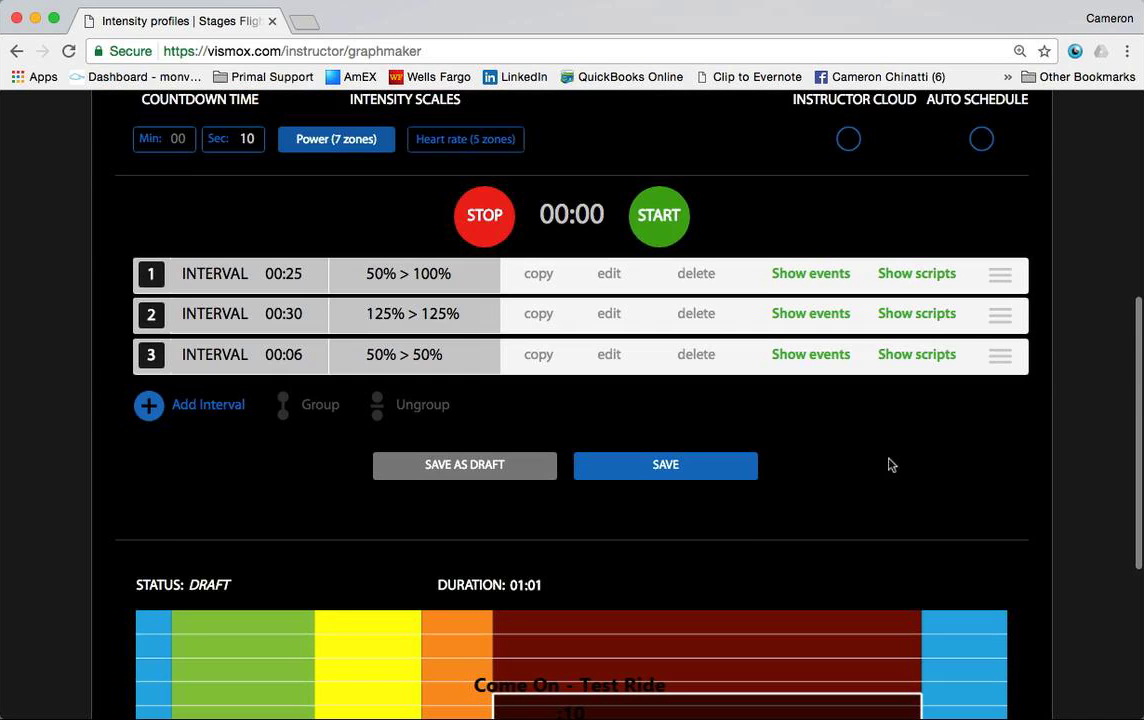
scroll(885, 486, "down", 4)
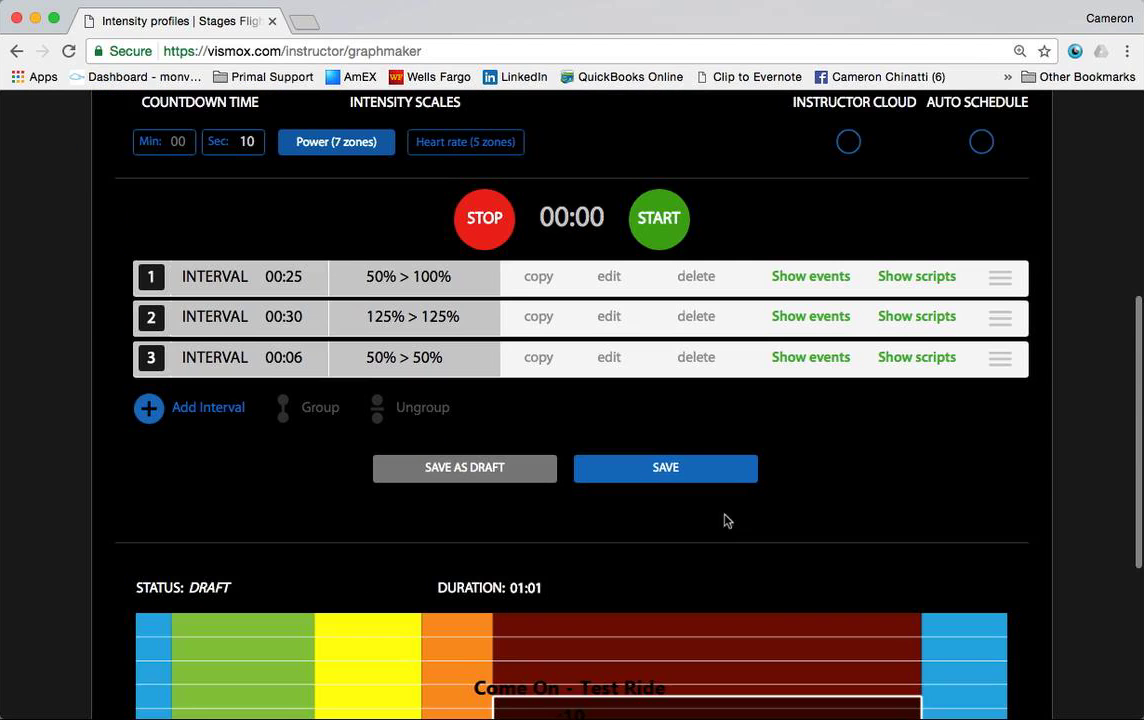
- Save the finished intensity profile and view its entry among the saved profiles and routes
left_click(649, 477)
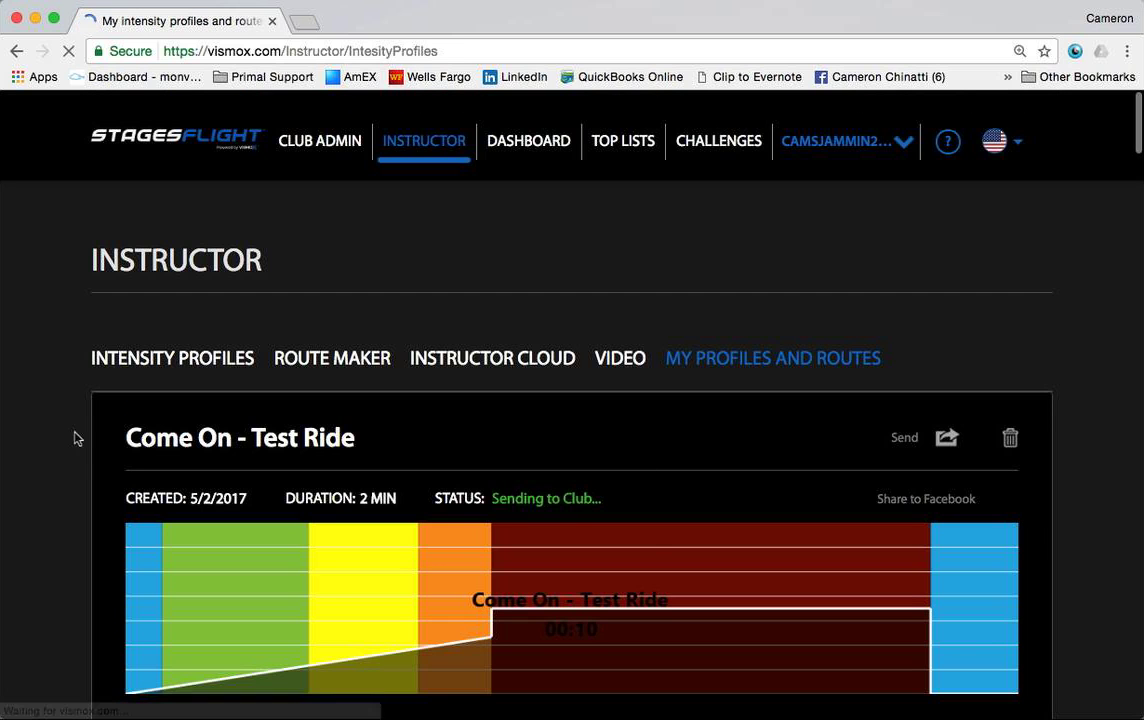
scroll(48, 451, "down", 2)
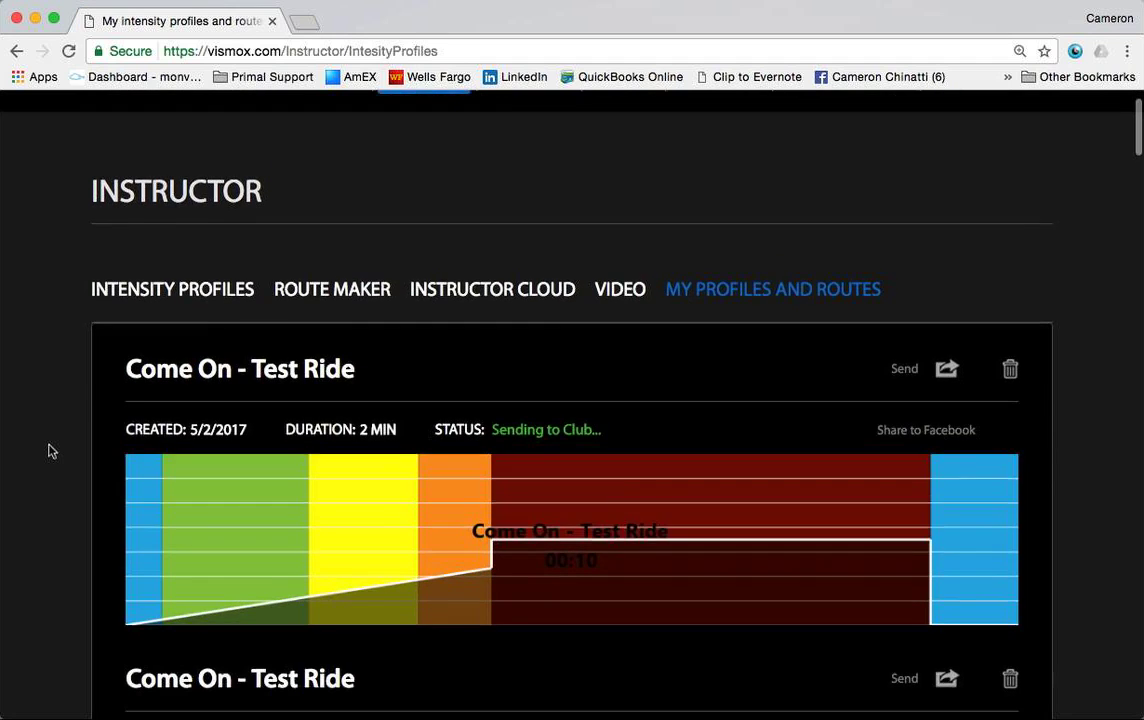
scroll(48, 451, "up", 2)
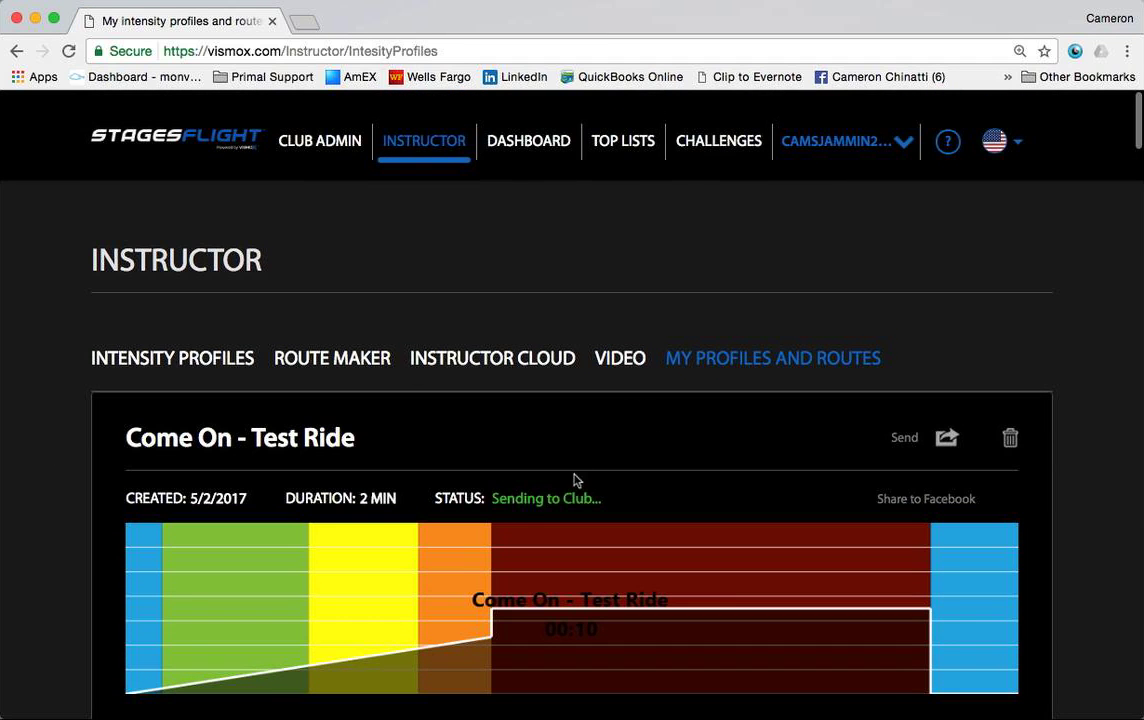